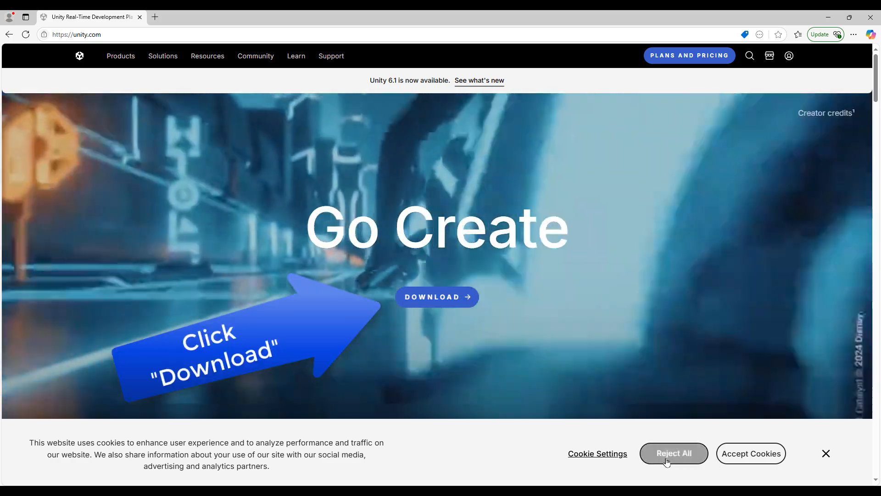
Reject the cookies on unity.com and download the Unity Hub installer for Windows from the download page
{"action": "left_click", "coordinate": [666, 462]}
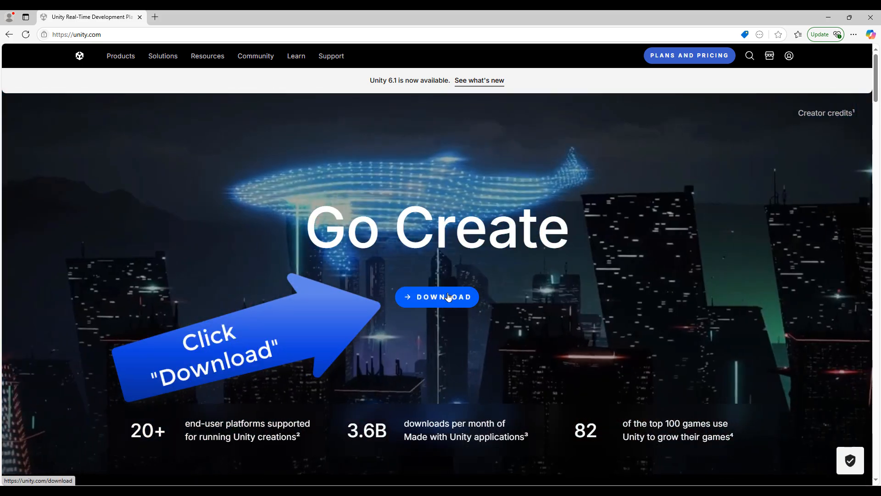
{"action": "left_click", "coordinate": [448, 296]}
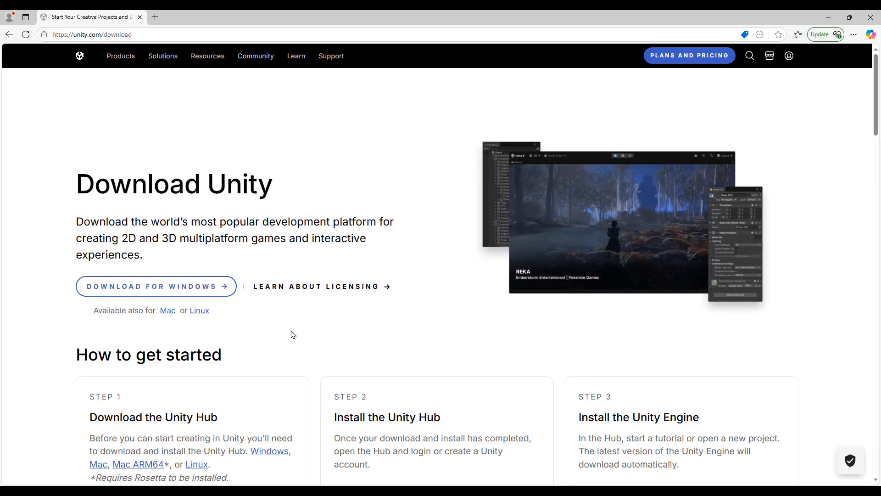
{"action": "scroll", "coordinate": [290, 334], "scroll_direction": "down", "scroll_amount": 1}
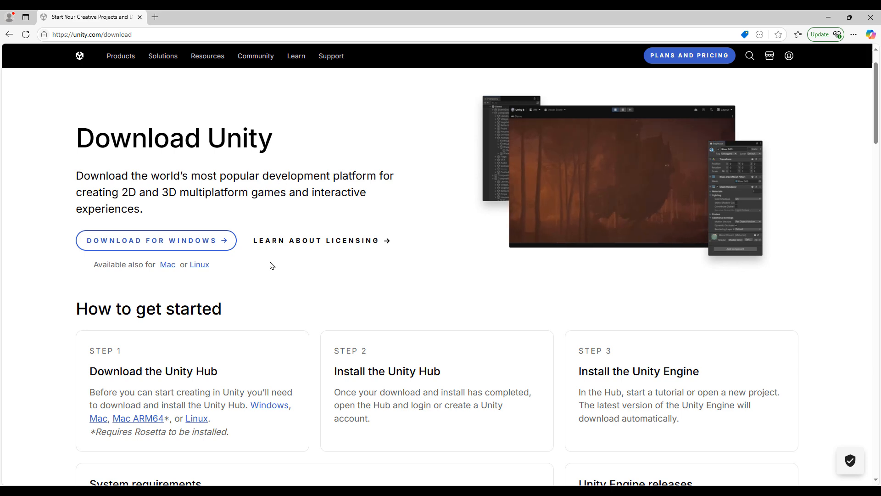
{"action": "scroll", "coordinate": [269, 269], "scroll_direction": "down", "scroll_amount": 2}
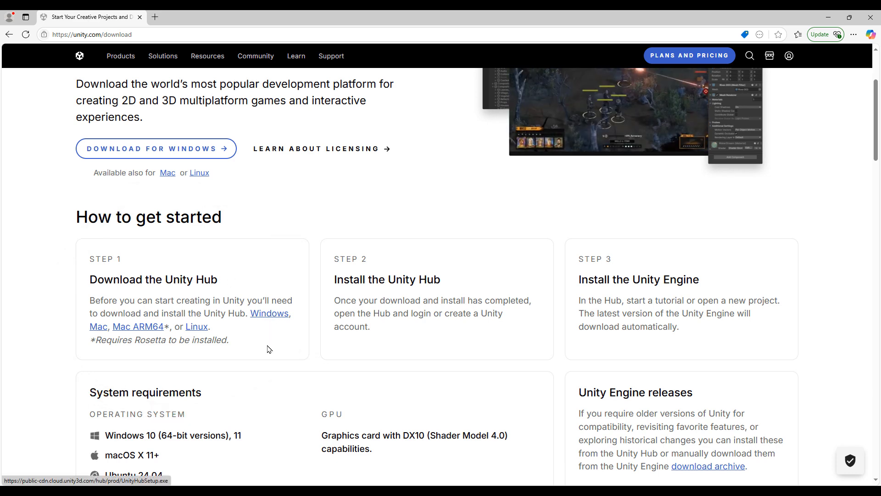
{"action": "scroll", "coordinate": [267, 350], "scroll_direction": "down", "scroll_amount": 2}
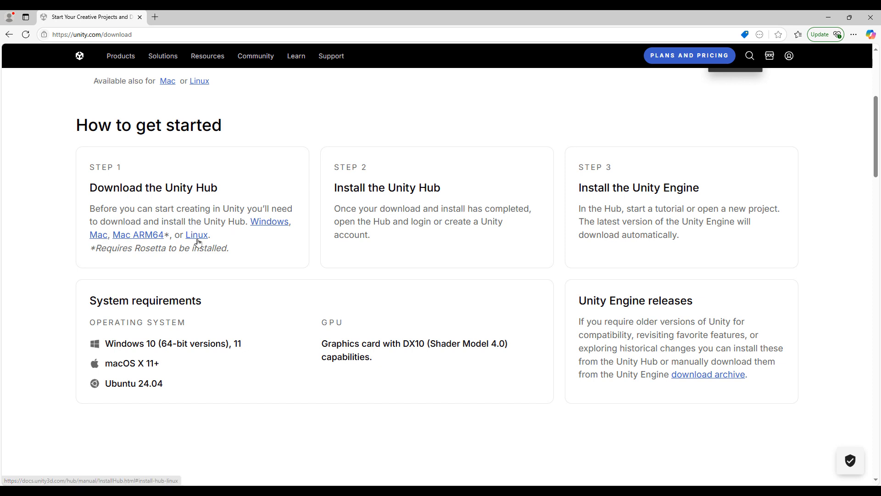
{"action": "left_click", "coordinate": [271, 223]}
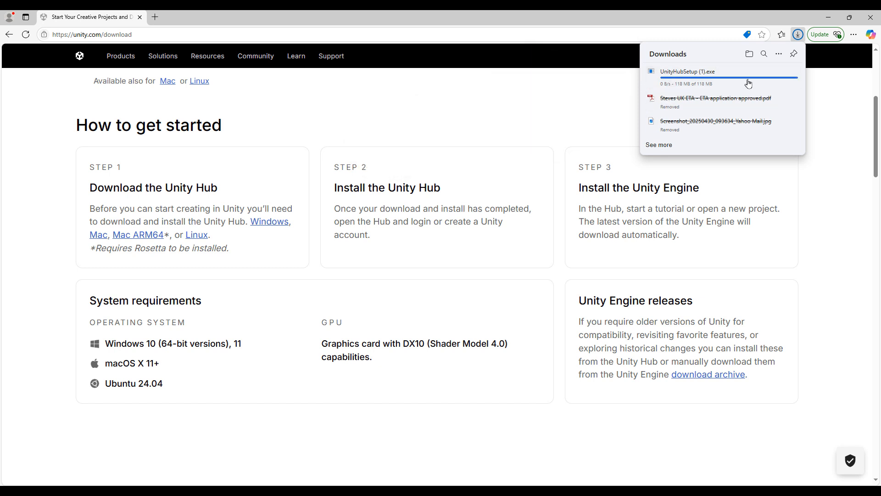
Open the Downloads folder in File Explorer, run UnityHubSetup (1), and minimize the folder window
{"action": "left_click", "coordinate": [751, 55]}
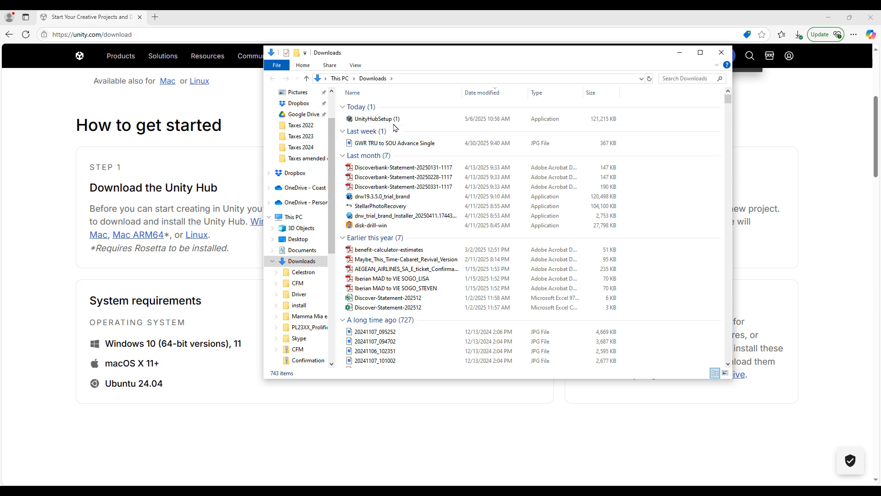
{"action": "left_click", "coordinate": [387, 121]}
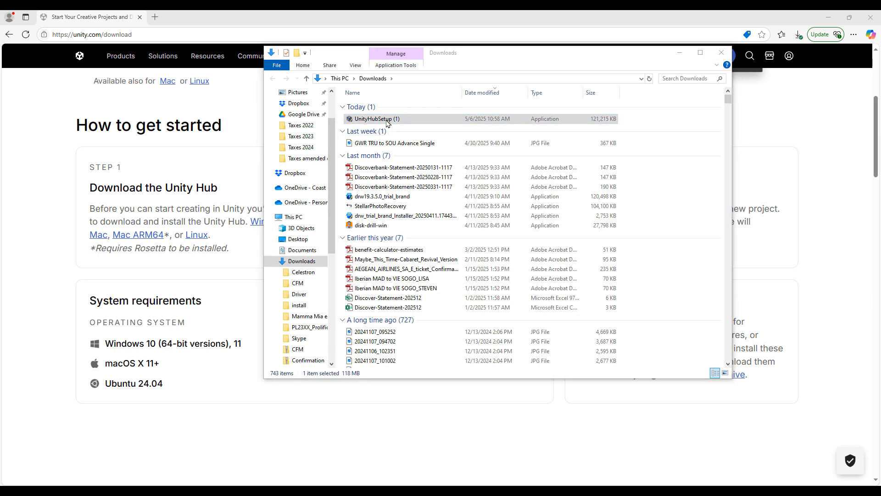
{"action": "double_click", "coordinate": [387, 120]}
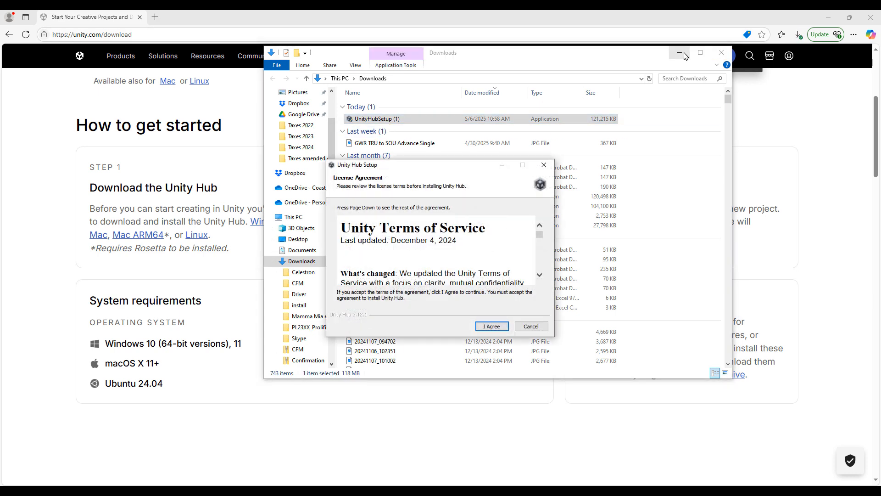
{"action": "left_click", "coordinate": [681, 52]}
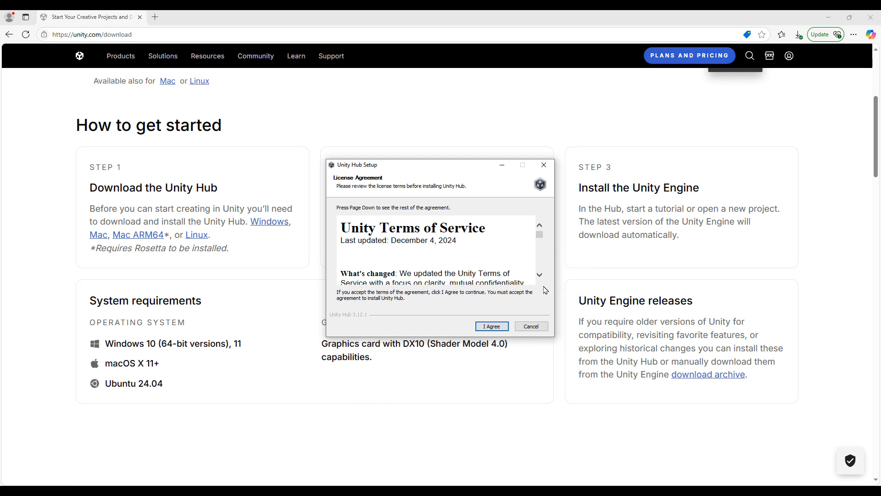
Accept the license agreement, install Unity Hub in C:\Program Files\Unity Hub, and finish setup with Run Unity Hub enabled
{"action": "left_click", "coordinate": [492, 327]}
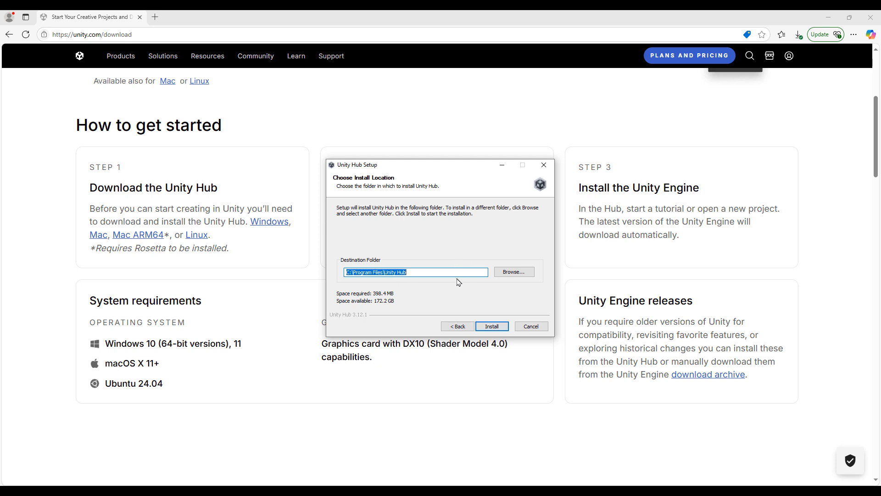
{"action": "left_click", "coordinate": [491, 327]}
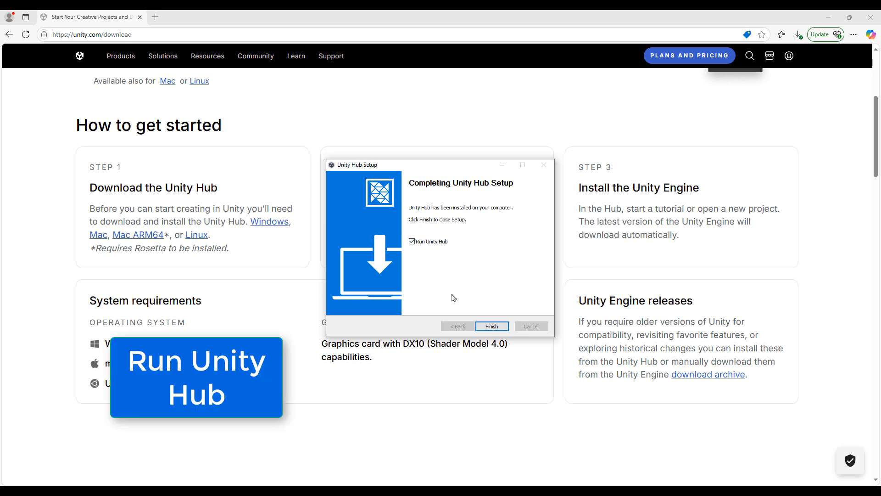
{"action": "left_click", "coordinate": [491, 326]}
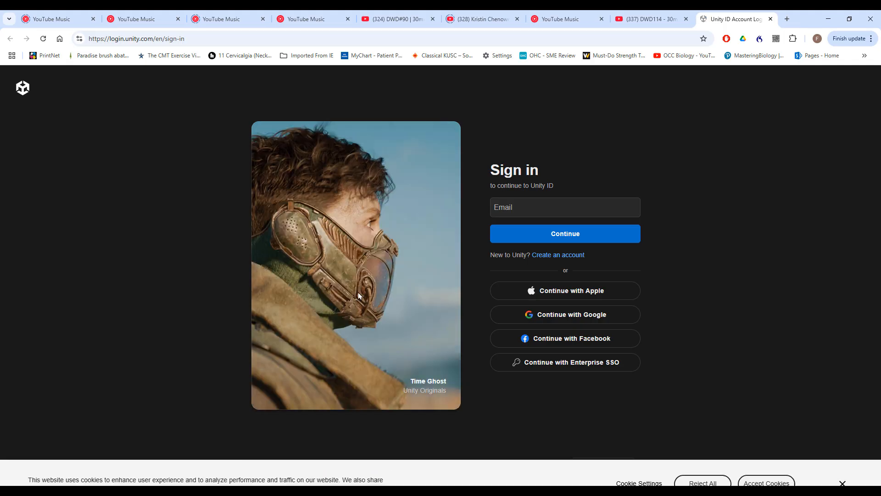
Create a Unity ID account with an e-mail address, user name, full name and password, and continue past the e-mail confirmation
{"action": "left_click", "coordinate": [639, 236]}
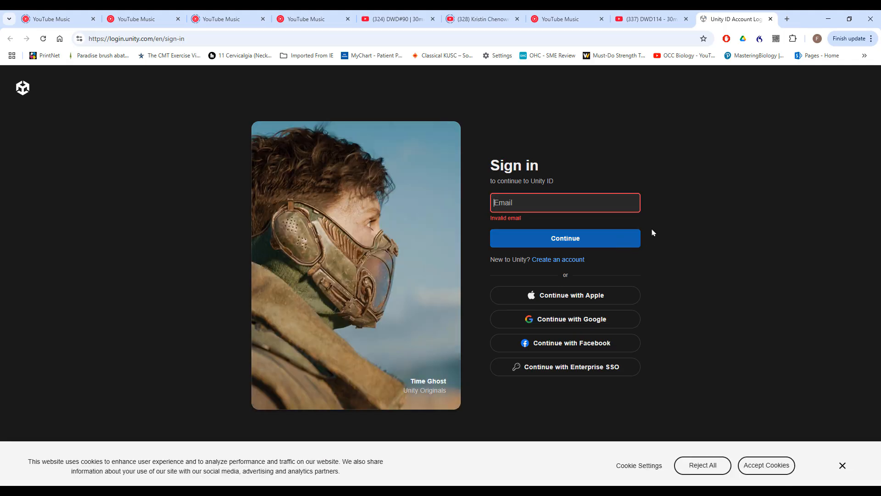
{"action": "left_click", "coordinate": [584, 165]}
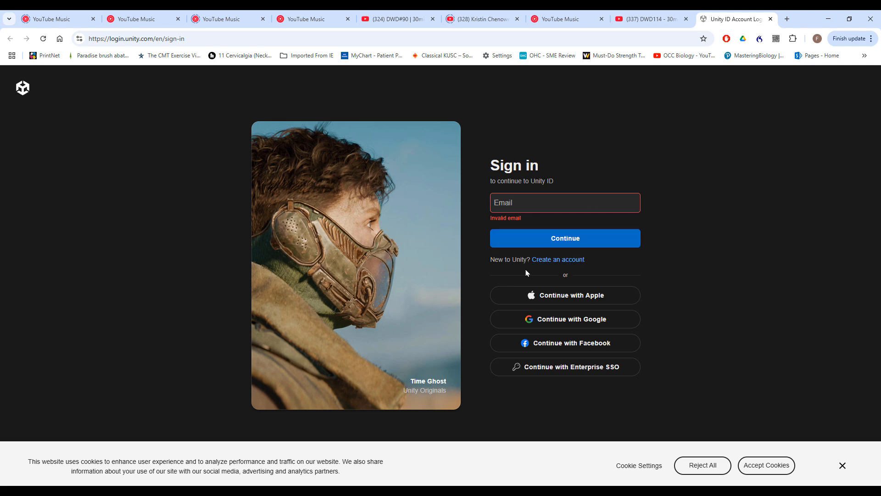
{"action": "left_click", "coordinate": [565, 260]}
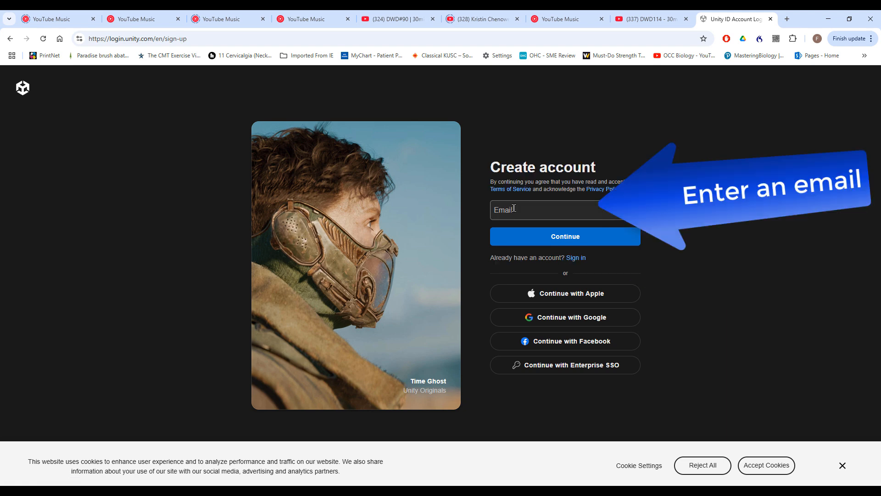
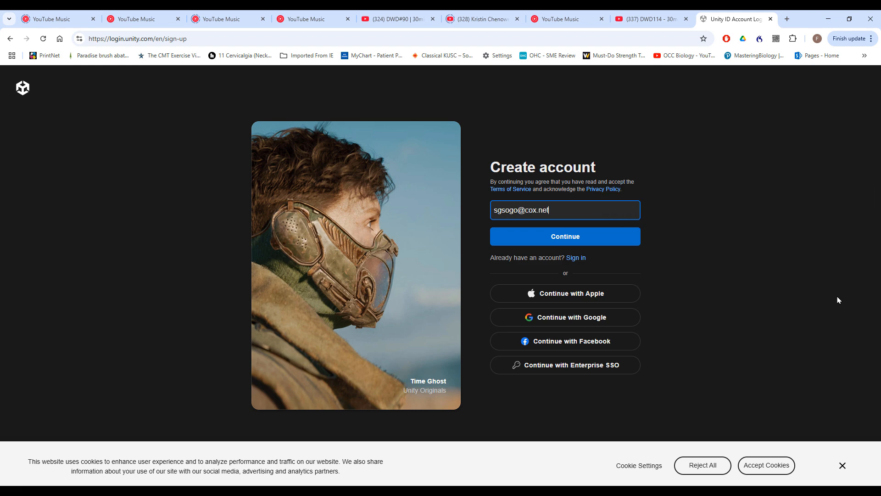
{"action": "left_click", "coordinate": [581, 234]}
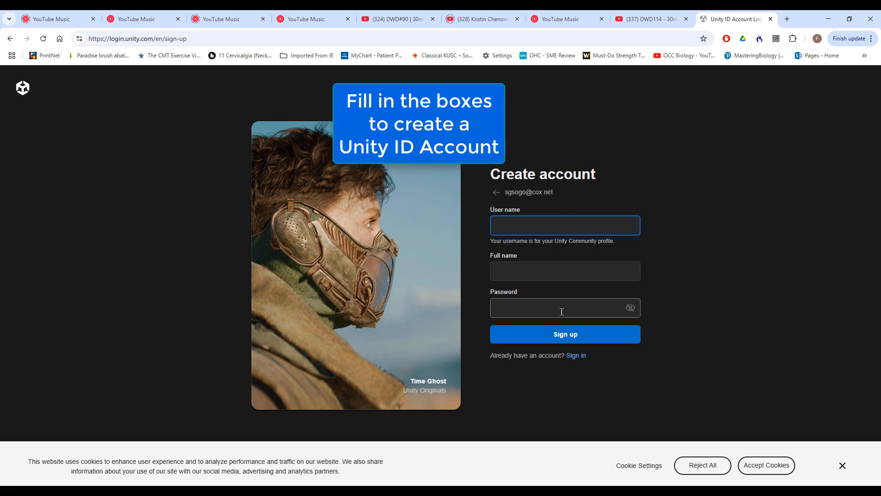
{"action": "left_click", "coordinate": [589, 338]}
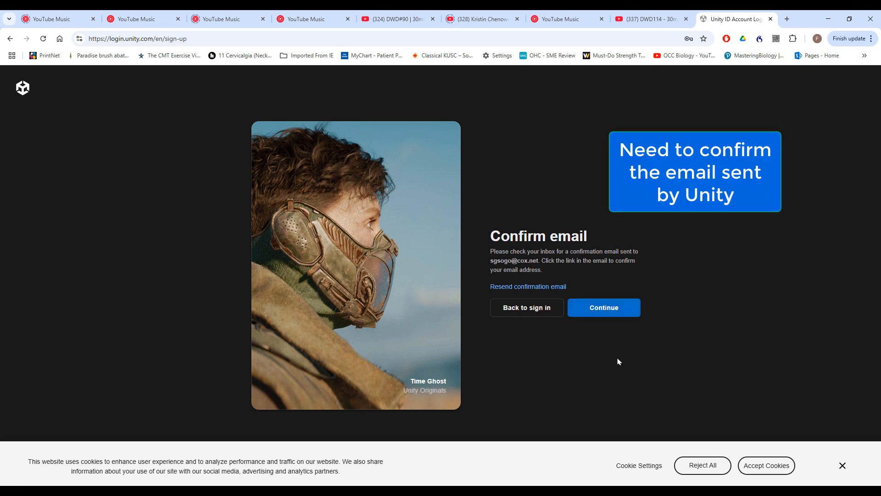
{"action": "left_click", "coordinate": [611, 309]}
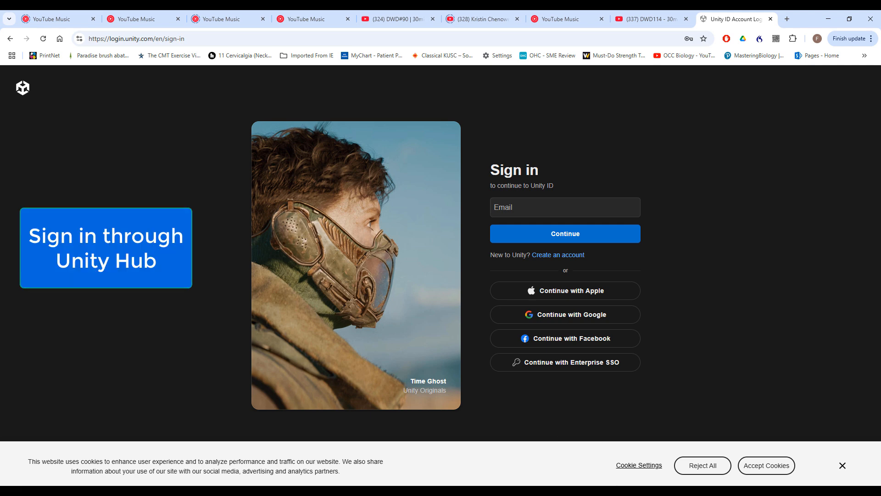
Switch to Unity Hub and sign in through the browser with the account e-mail and password, allowing it to open Unity Hub
{"action": "left_click", "coordinate": [616, 490]}
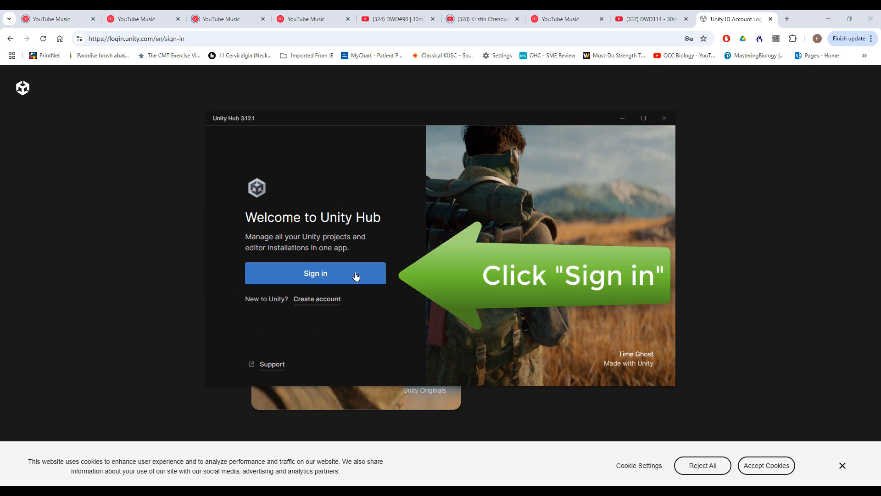
{"action": "left_click", "coordinate": [331, 275]}
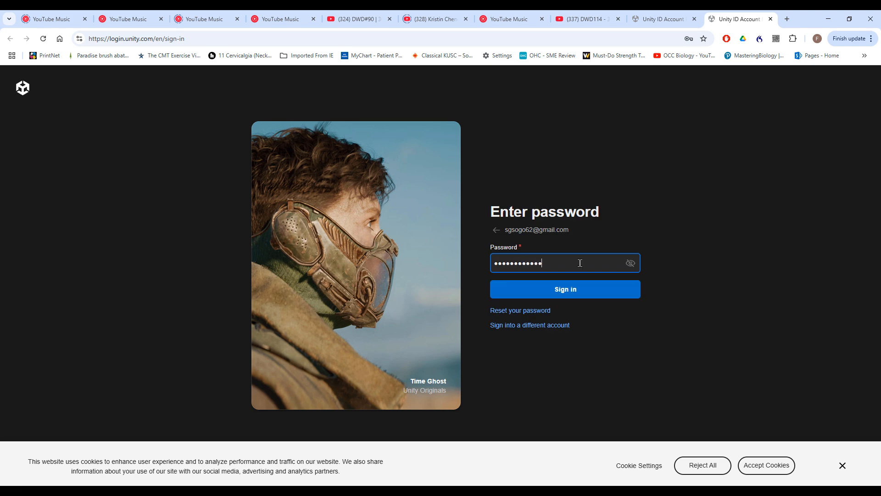
{"action": "left_click", "coordinate": [580, 287]}
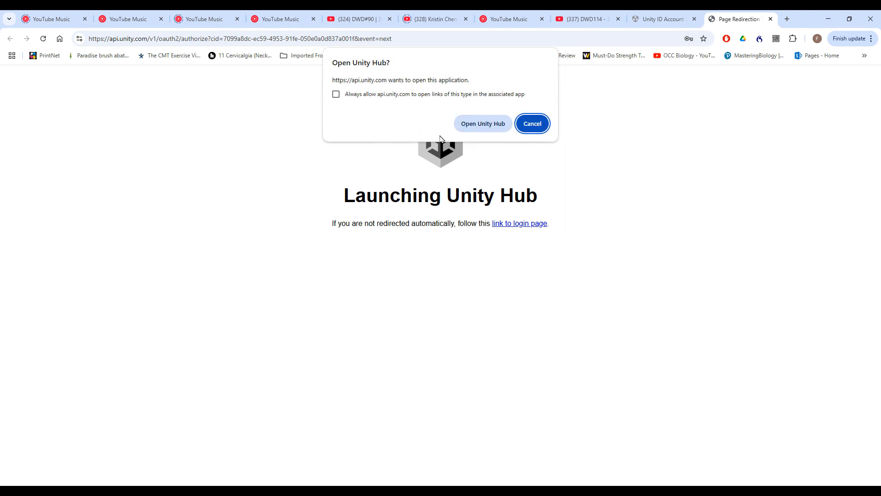
{"action": "left_click", "coordinate": [491, 129]}
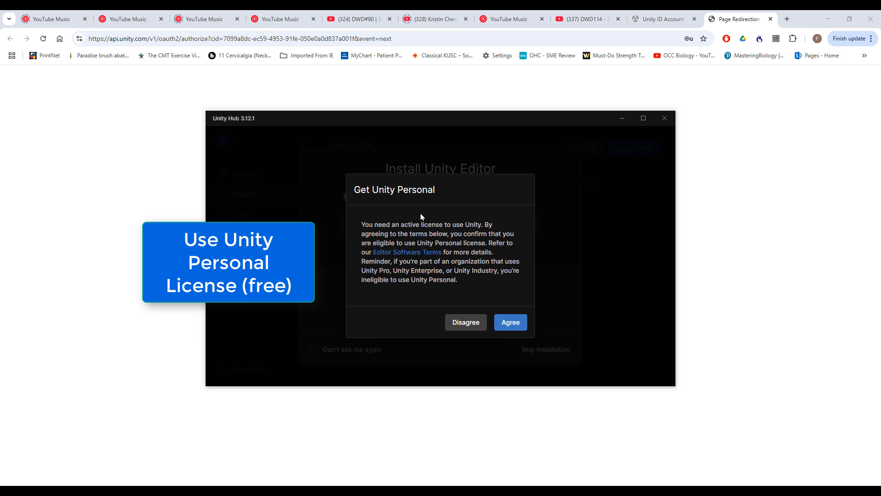
Agree to the Unity Personal license terms and skip the suggested Unity 6.1 editor installation
{"action": "left_click", "coordinate": [511, 323]}
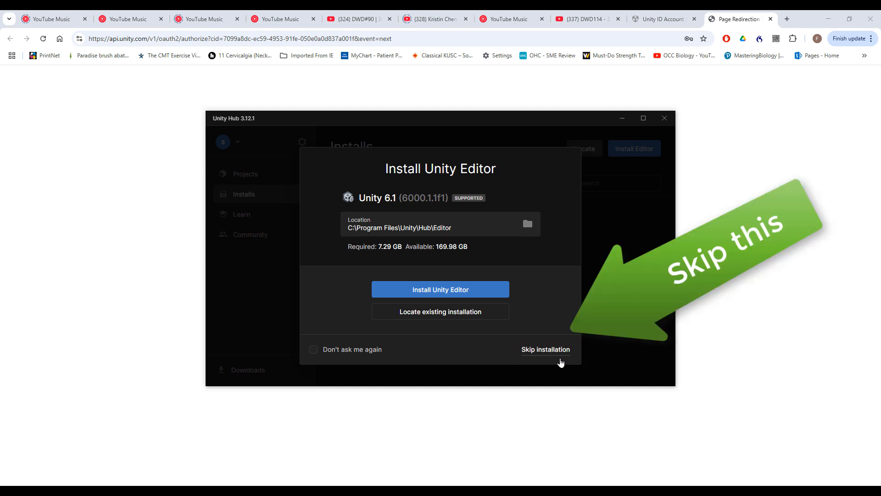
{"action": "left_click", "coordinate": [563, 349]}
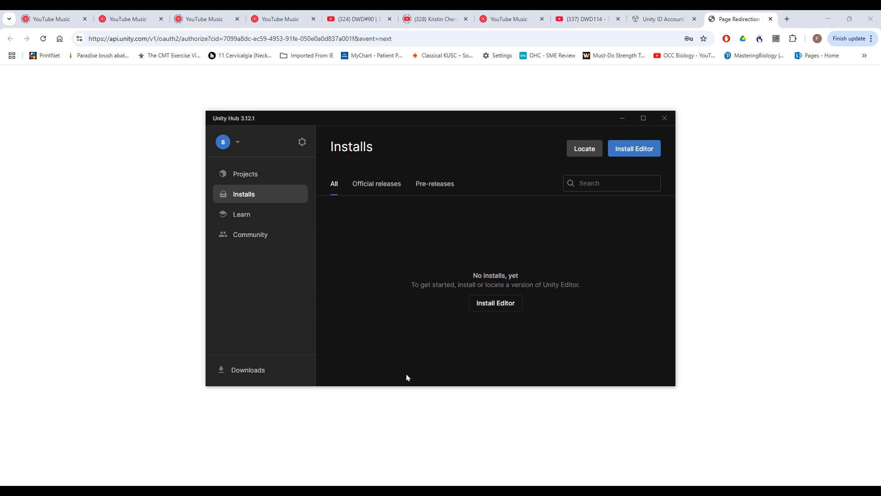
Choose Unity 2022.3.61f1 LTS from the official editor releases for installation
{"action": "left_click", "coordinate": [255, 175]}
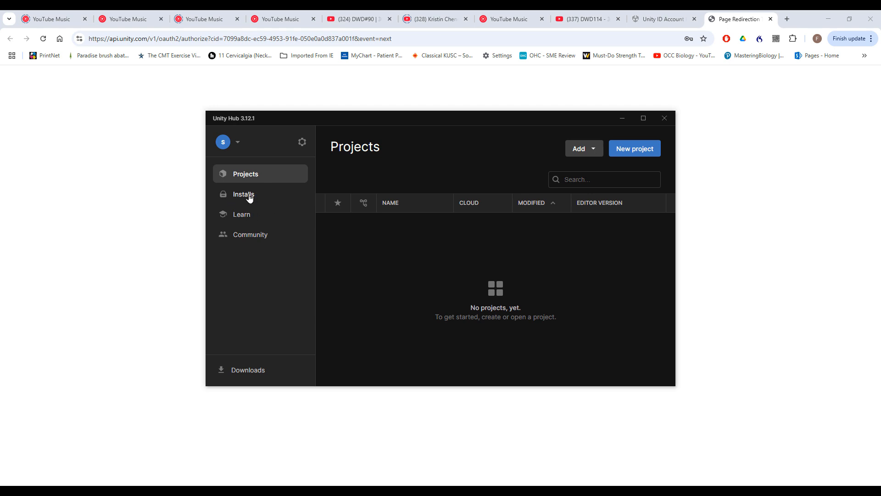
{"action": "left_click", "coordinate": [250, 197]}
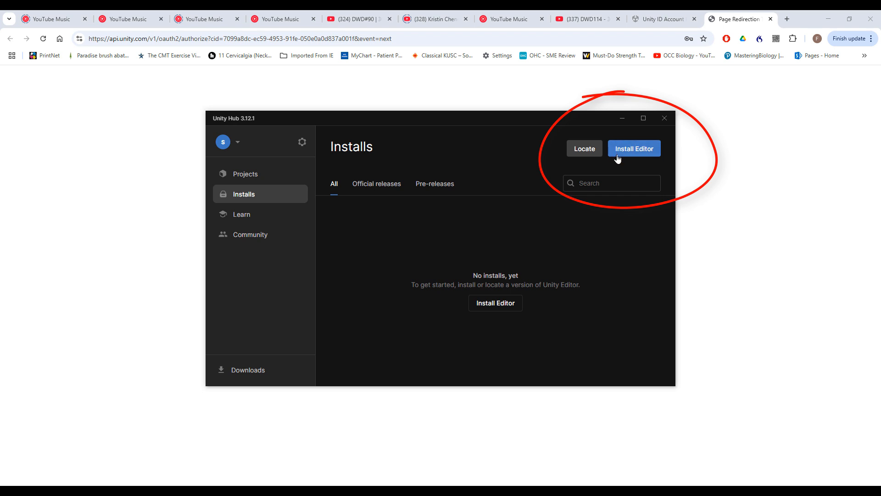
{"action": "left_click", "coordinate": [637, 153]}
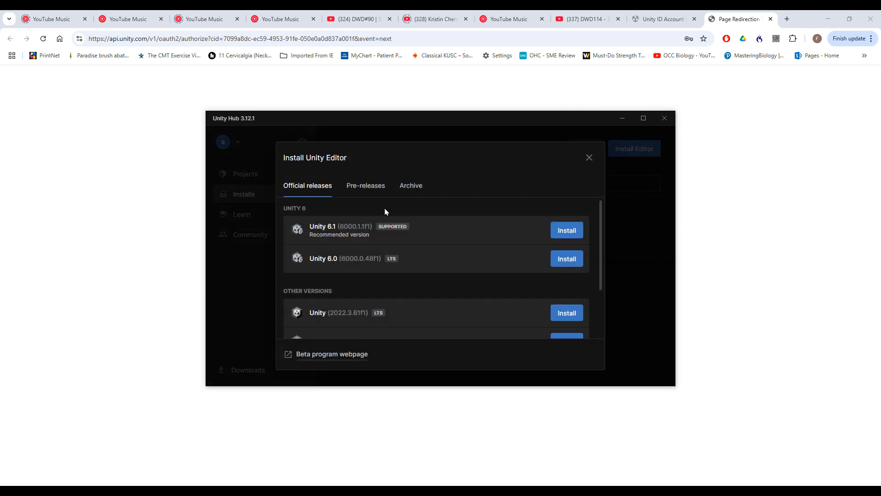
{"action": "scroll", "coordinate": [387, 215], "scroll_direction": "down", "scroll_amount": 2}
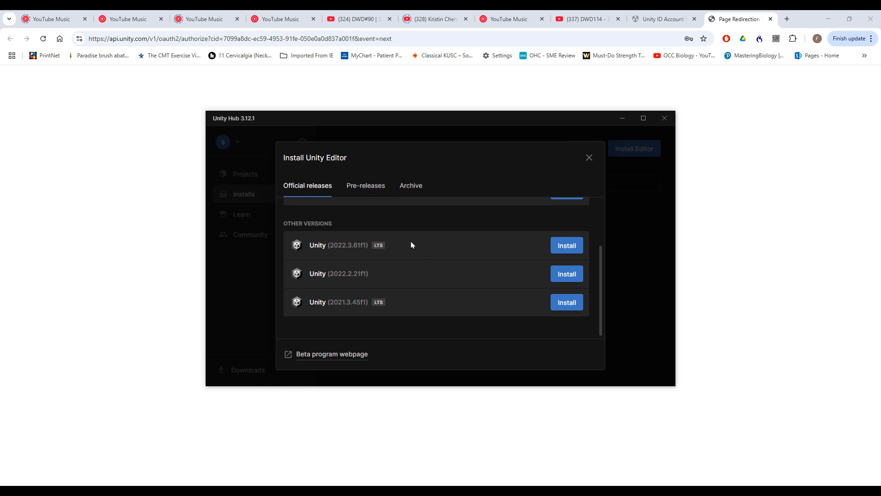
{"action": "scroll", "coordinate": [413, 245], "scroll_direction": "up", "scroll_amount": 1}
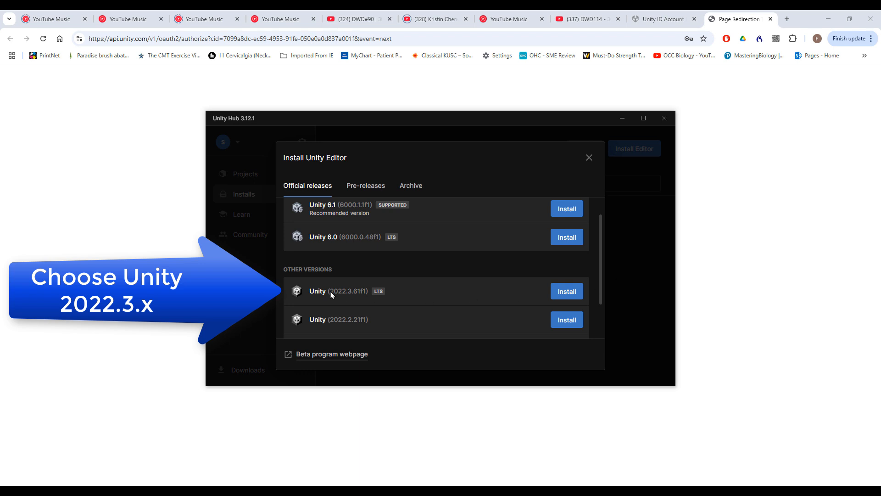
{"action": "left_click", "coordinate": [569, 294]}
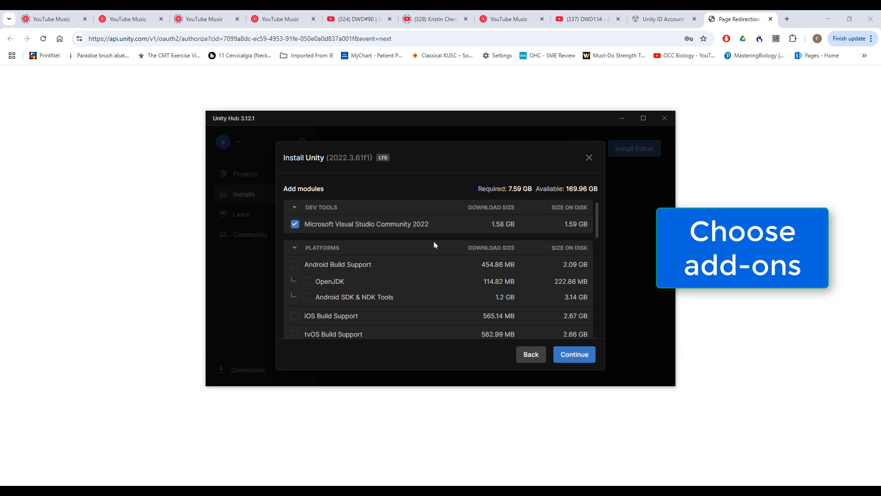
Add the WebGL Build Support module to the Unity 2022.3.61f1 installation
{"action": "scroll", "coordinate": [427, 259], "scroll_direction": "down", "scroll_amount": 3}
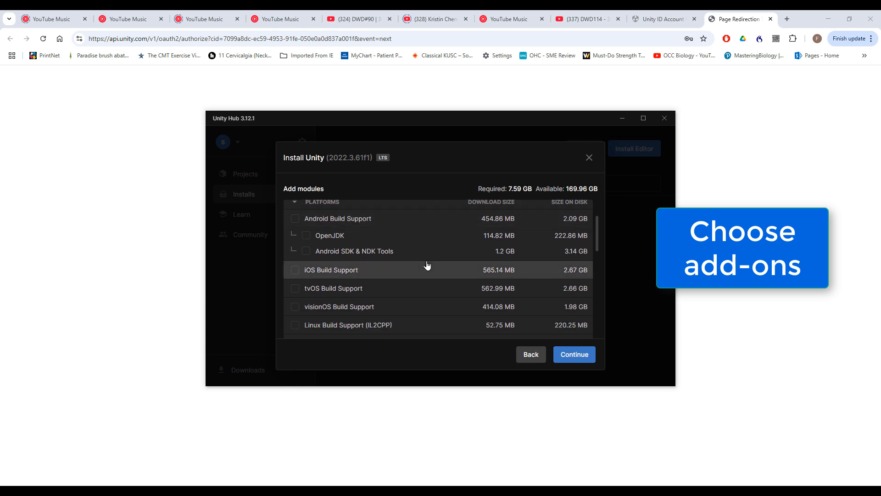
{"action": "scroll", "coordinate": [427, 265], "scroll_direction": "down", "scroll_amount": 7}
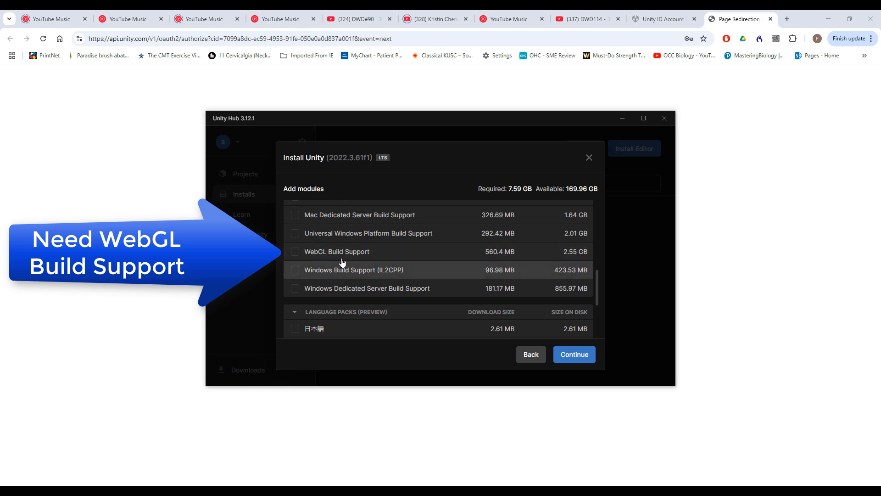
{"action": "left_click", "coordinate": [295, 253]}
{"action": "scroll", "coordinate": [445, 309], "scroll_direction": "up", "scroll_amount": 7}
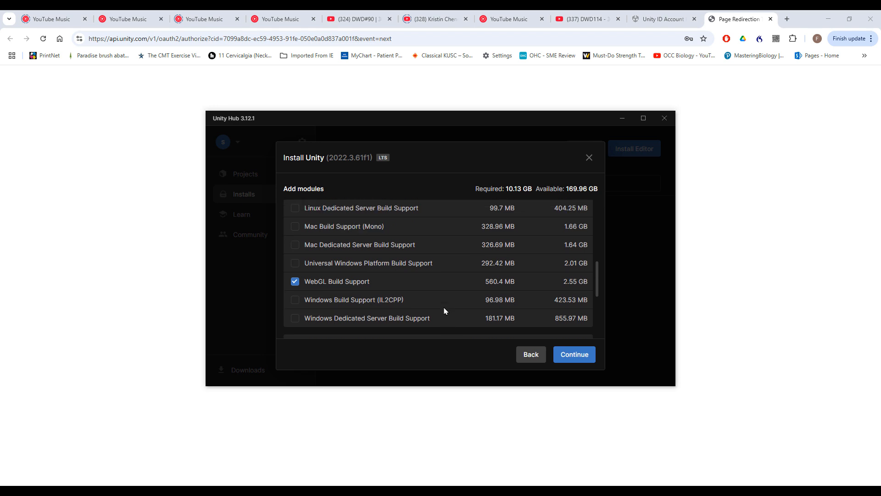
Exclude Microsoft Visual Studio Community 2022 from the modules and install Unity 2022.3.61f1 with WebGL Build Support
{"action": "scroll", "coordinate": [444, 311], "scroll_direction": "up", "scroll_amount": 2}
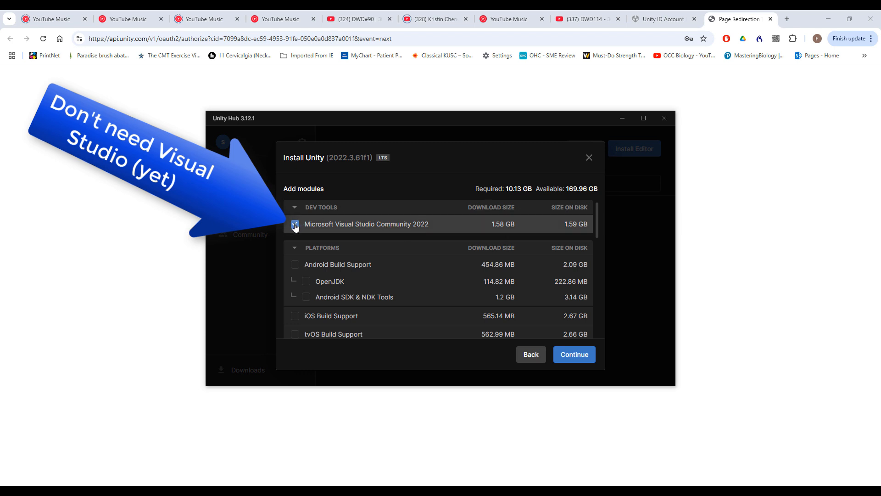
{"action": "left_click", "coordinate": [295, 225]}
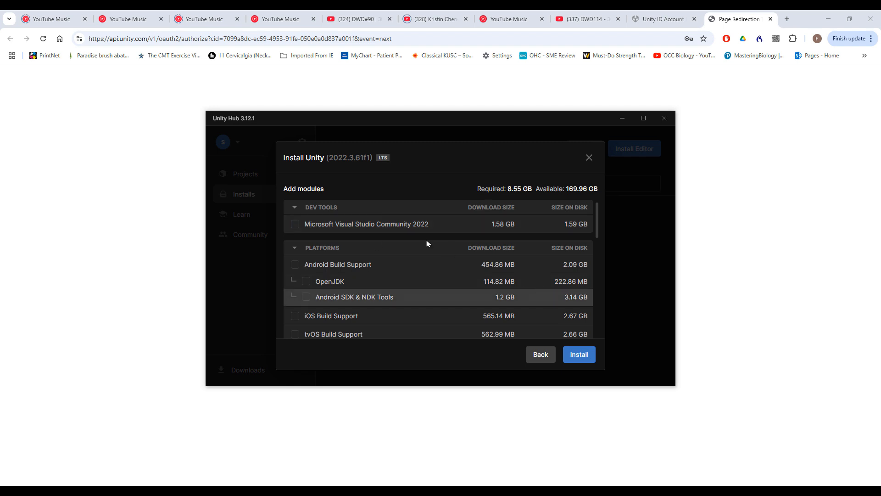
{"action": "scroll", "coordinate": [349, 246], "scroll_direction": "down", "scroll_amount": 10}
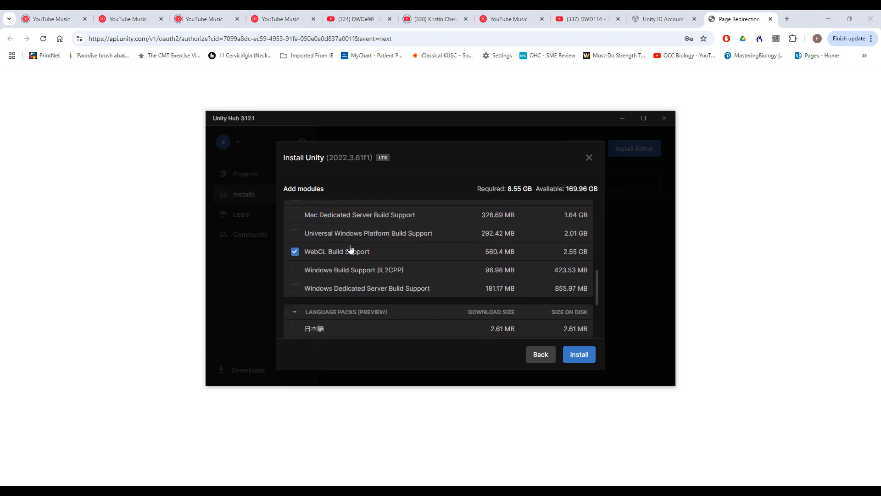
{"action": "left_click", "coordinate": [580, 355]}
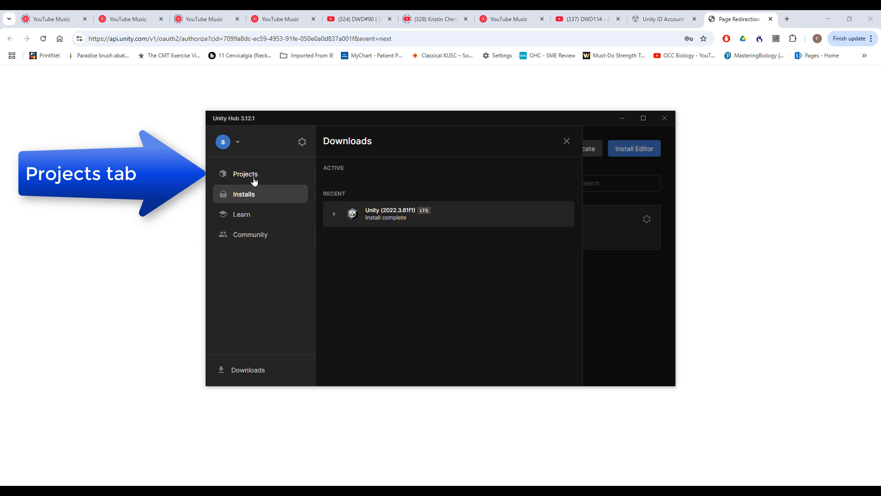
Go to the projects list and start a new project based on the 2D Core template
{"action": "left_click", "coordinate": [254, 180]}
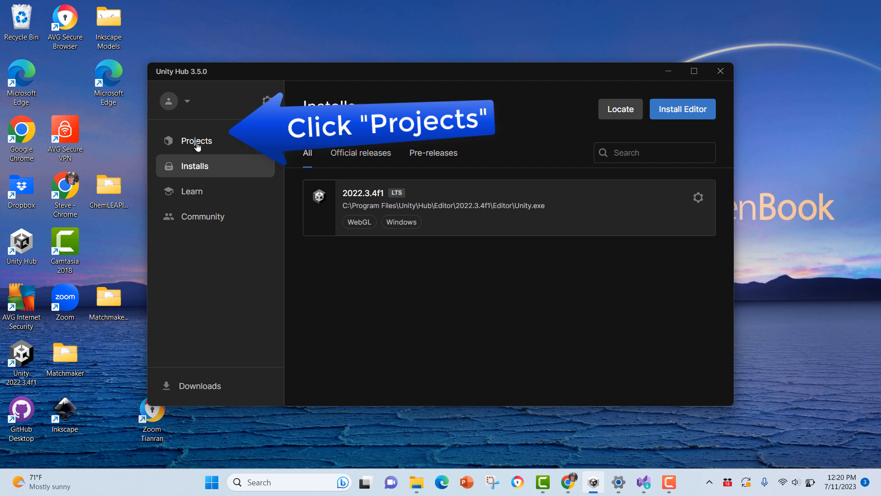
{"action": "left_click", "coordinate": [197, 146]}
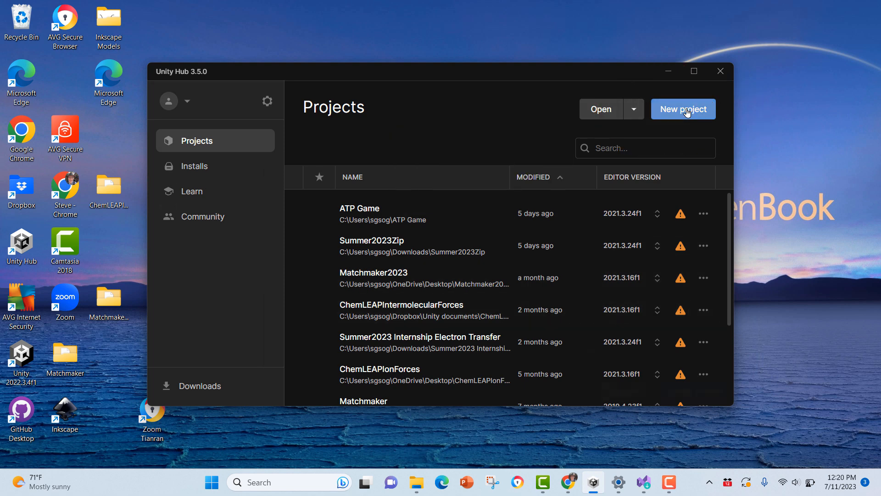
{"action": "left_click", "coordinate": [687, 110]}
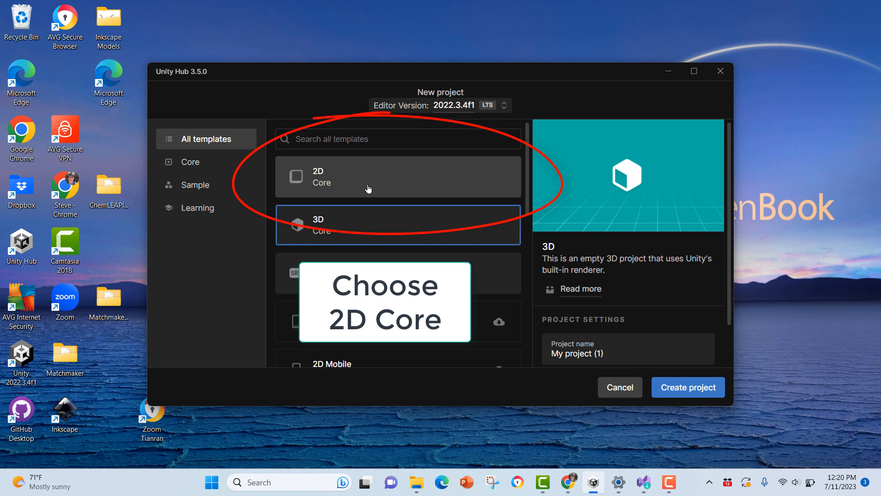
{"action": "left_click", "coordinate": [368, 189]}
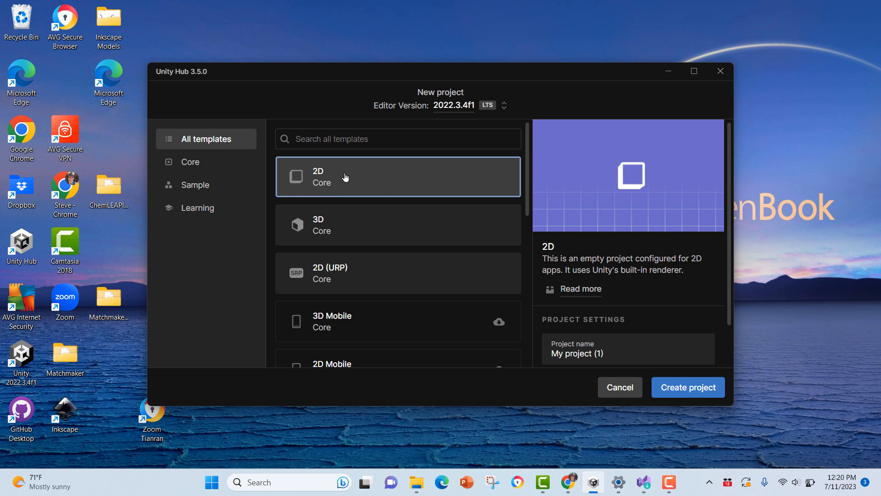
Name the new project "Chemistry with Unity" and create it in the default location
{"action": "left_click", "coordinate": [613, 353]}
{"action": "left_click_drag", "start_coordinate": [612, 353], "coordinate": [544, 316]}
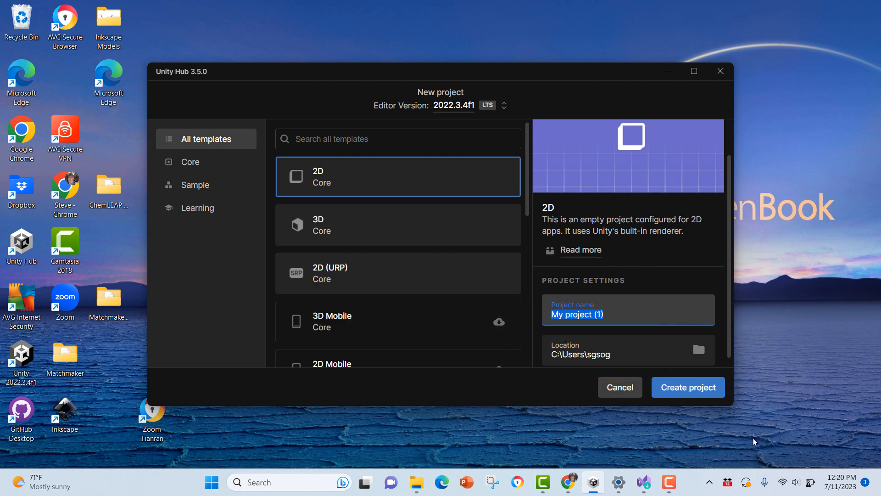
{"action": "type", "text": "Chemistry"}
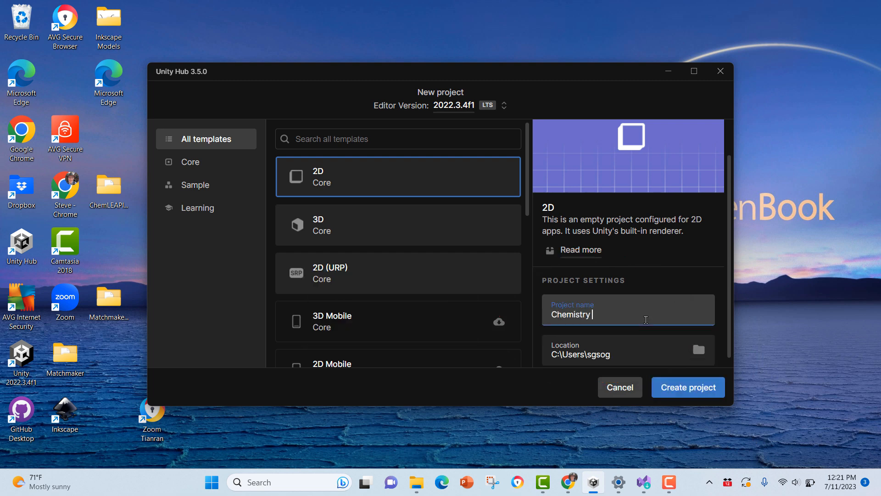
{"action": "type", "text": " with UYnity"}
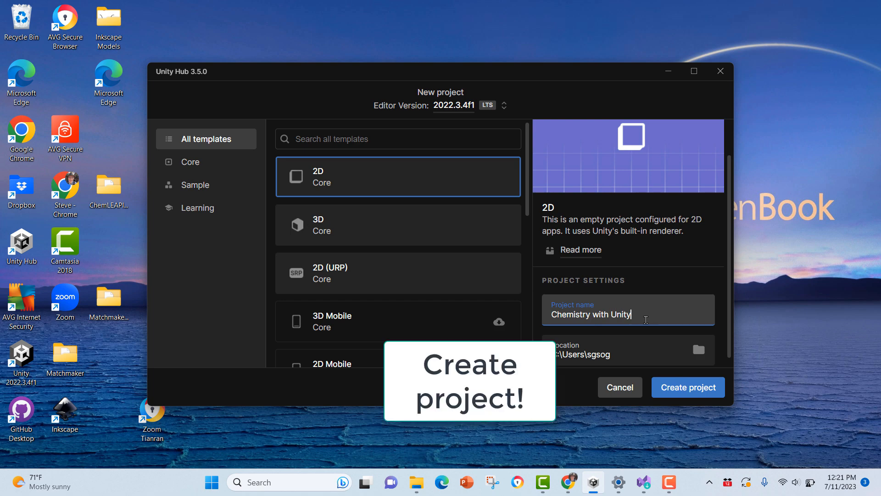
{"action": "left_click", "coordinate": [682, 392]}
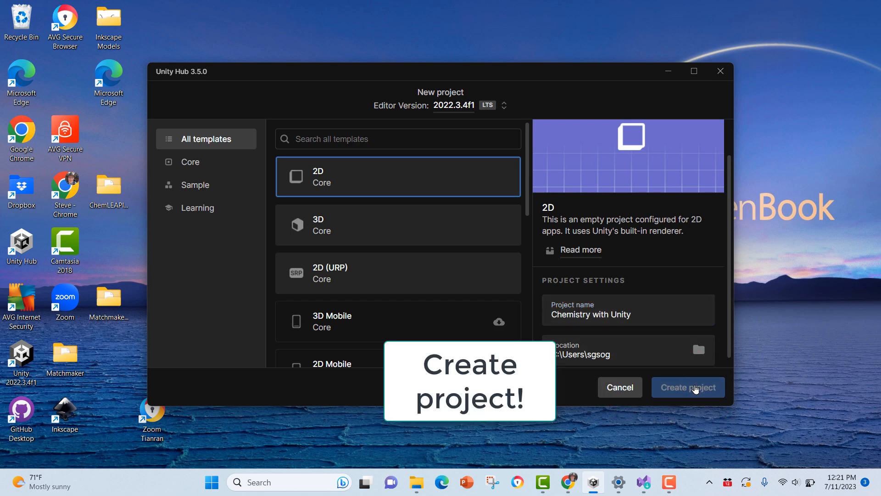